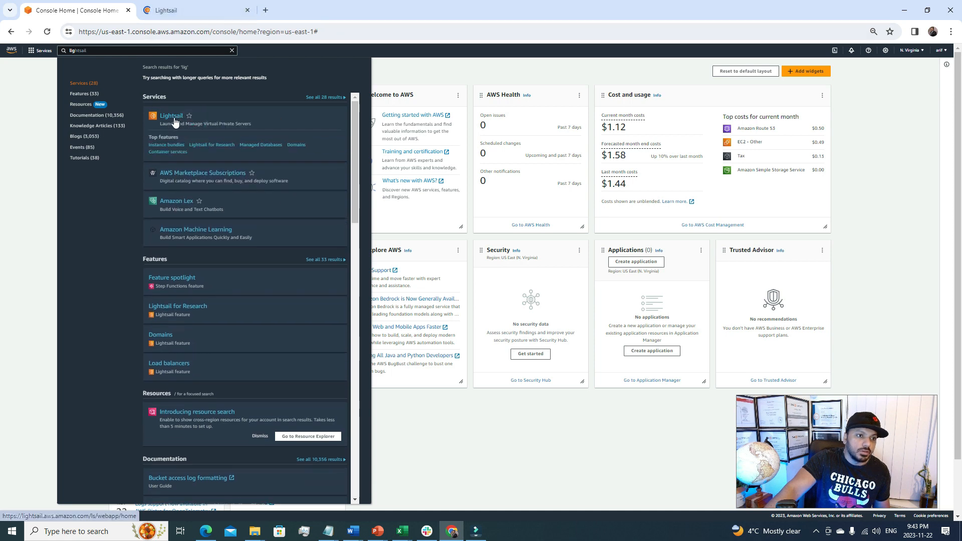
# Step: Look through the Lightsail Containers, Databases, Networking, Domains & DNS and Snapshots sections, ending on Instances
pyautogui.click(170, 10)
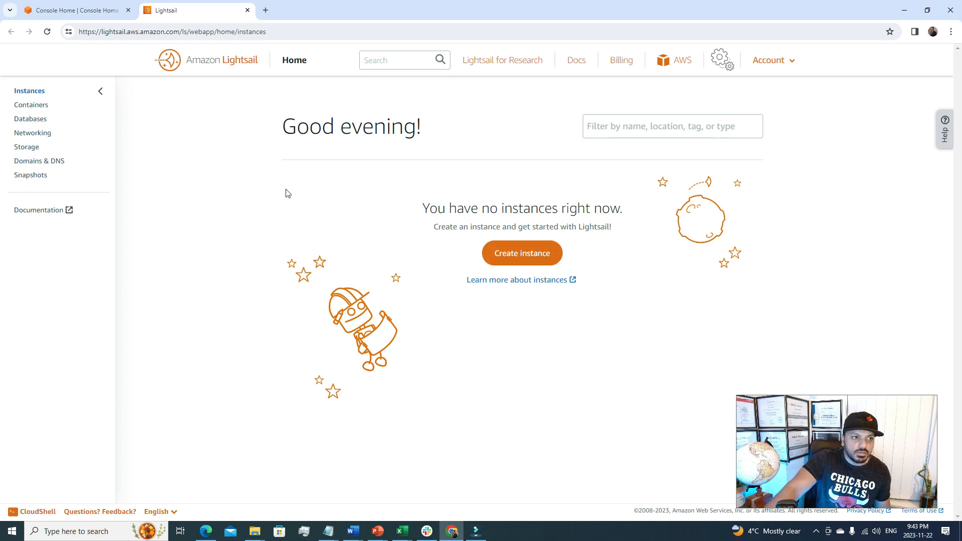
pyautogui.click(34, 106)
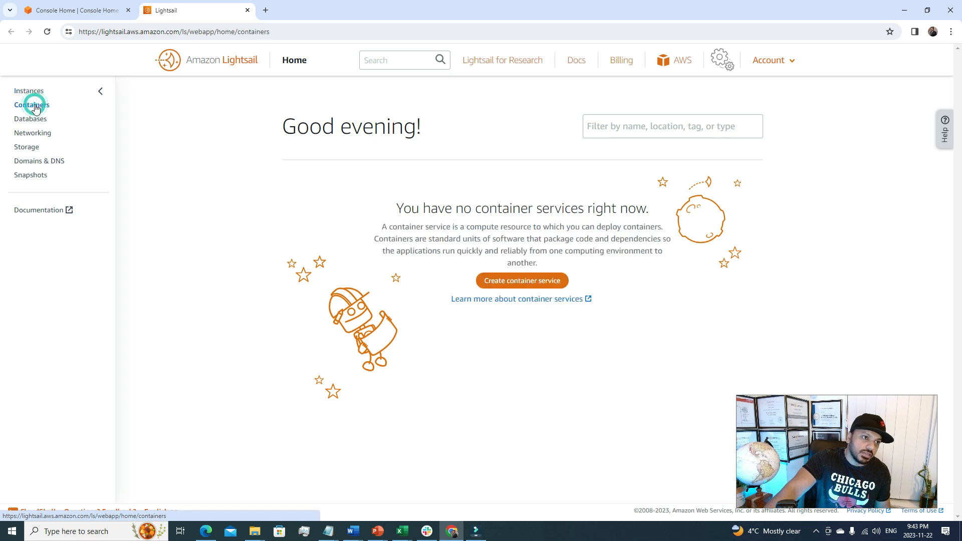
pyautogui.click(29, 120)
pyautogui.click(34, 134)
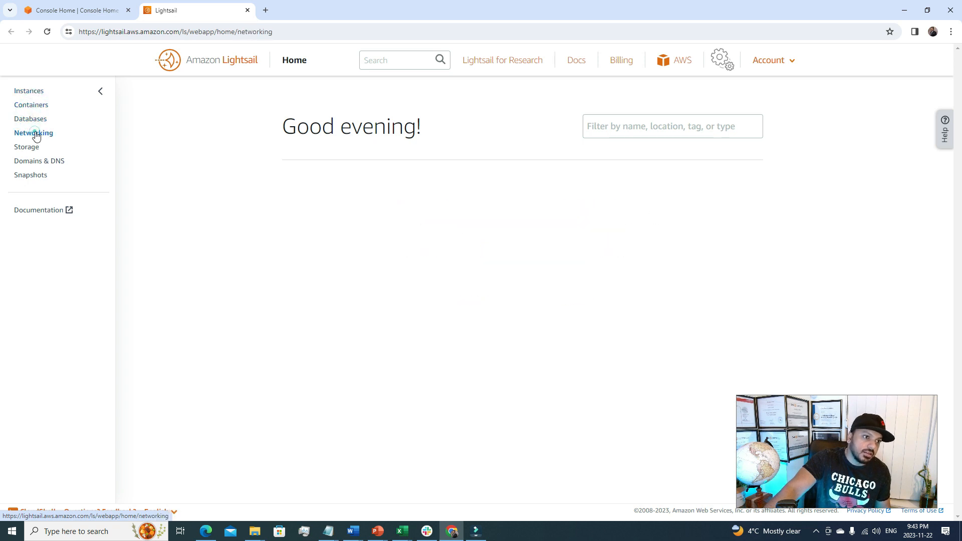
pyautogui.click(58, 162)
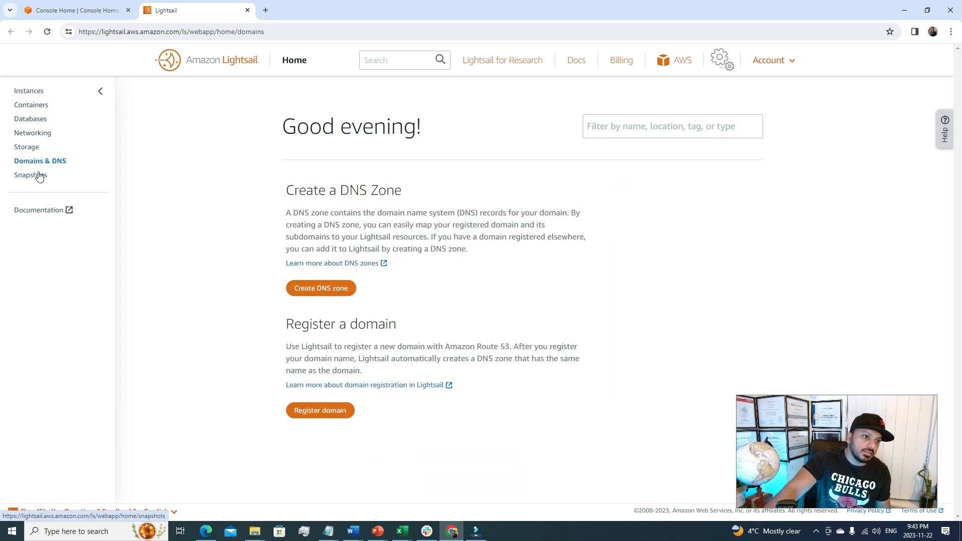
pyautogui.click(35, 175)
pyautogui.click(24, 95)
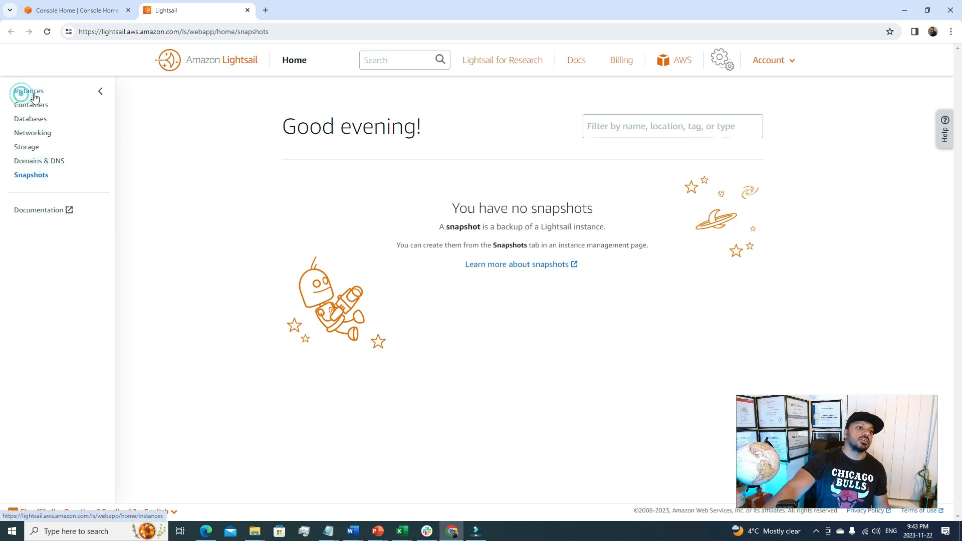
pyautogui.click(33, 95)
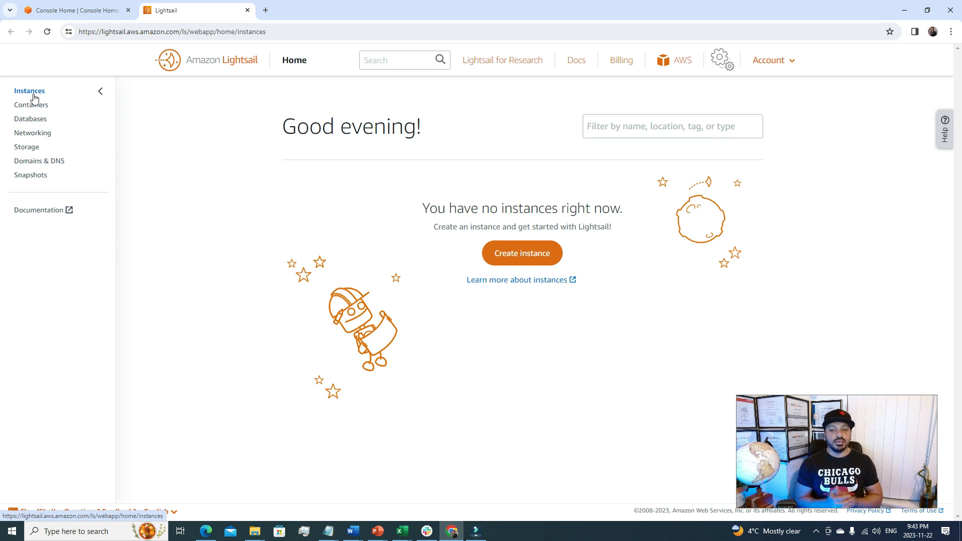
pyautogui.click(33, 94)
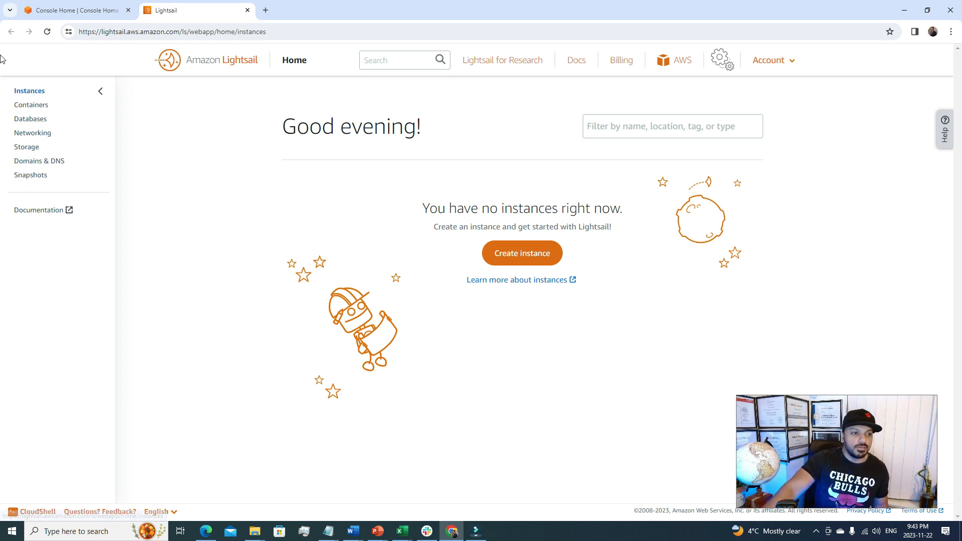
# Step: Start creating an instance and compare the image options, settling on Linux/Unix, Apps + OS and the WordPress blueprint
pyautogui.click(542, 265)
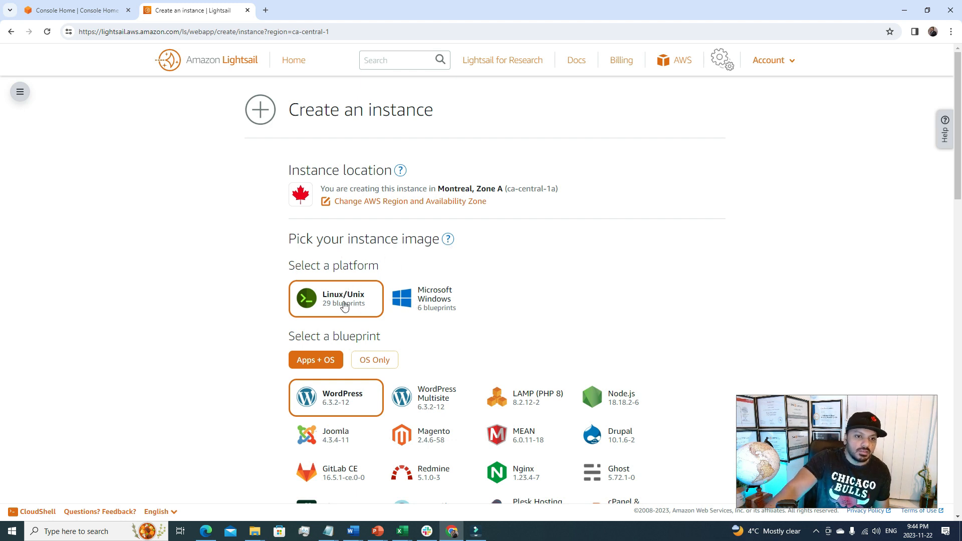
pyautogui.click(438, 304)
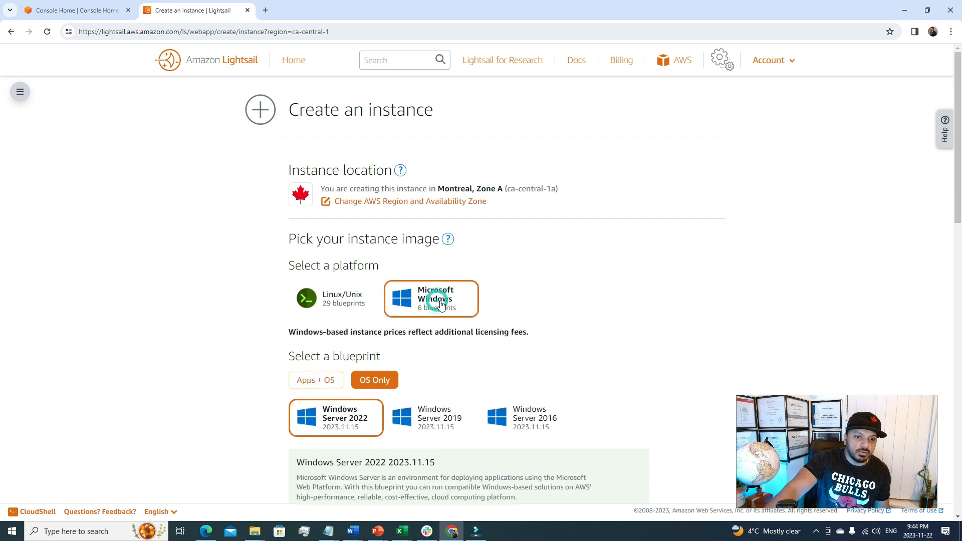
pyautogui.click(333, 302)
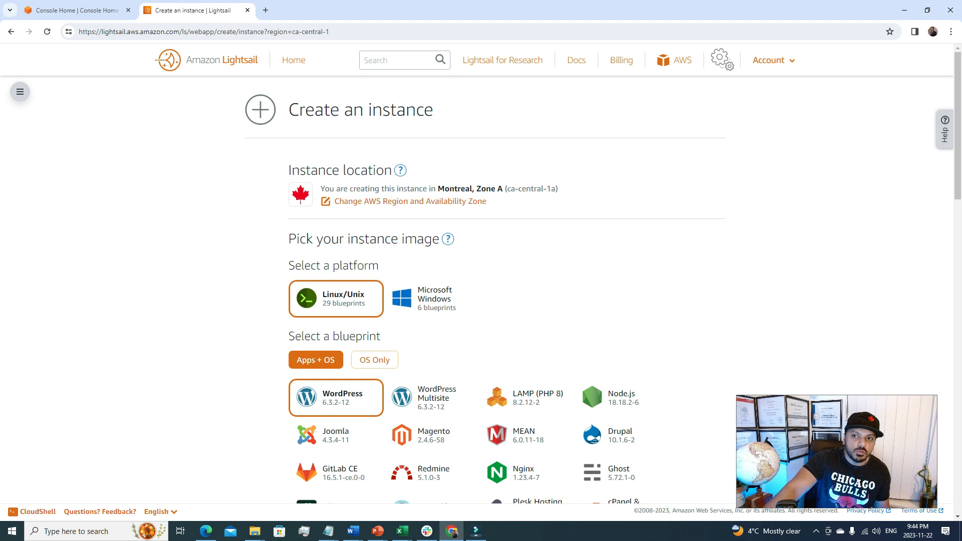
pyautogui.scroll(-2, 959, 179)
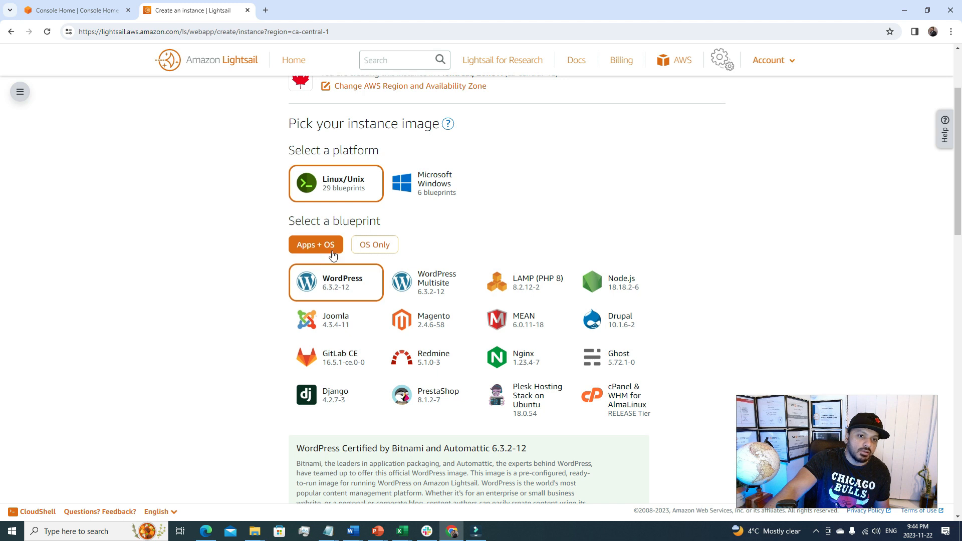
pyautogui.click(387, 249)
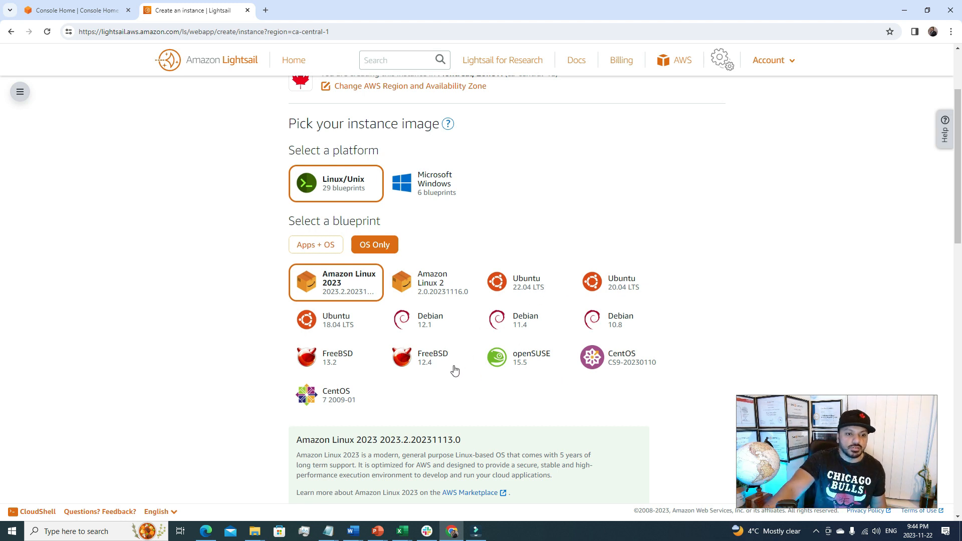
pyautogui.click(316, 245)
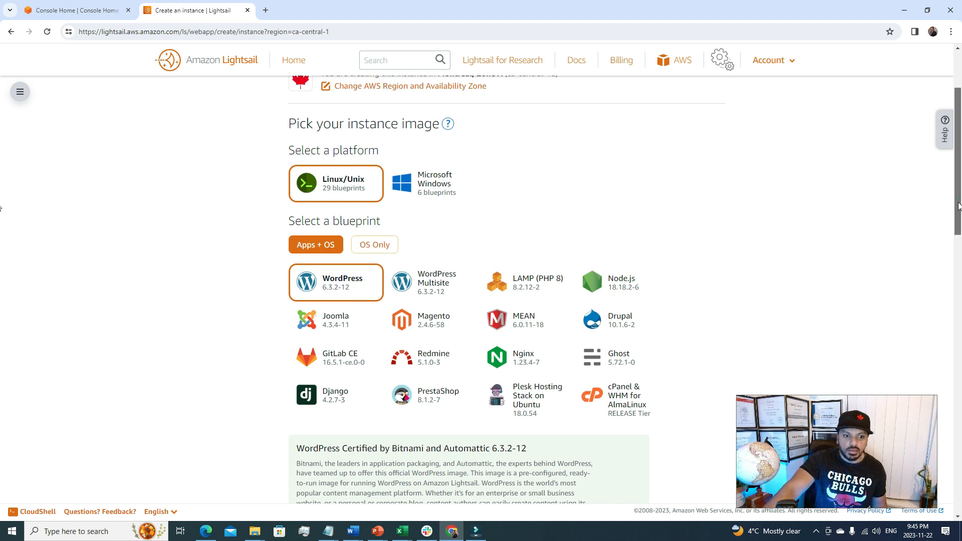
# Step: Review the optional settings and available plans, and choose the $3.5 USD per month instance plan
pyautogui.scroll(-5, 959, 203)
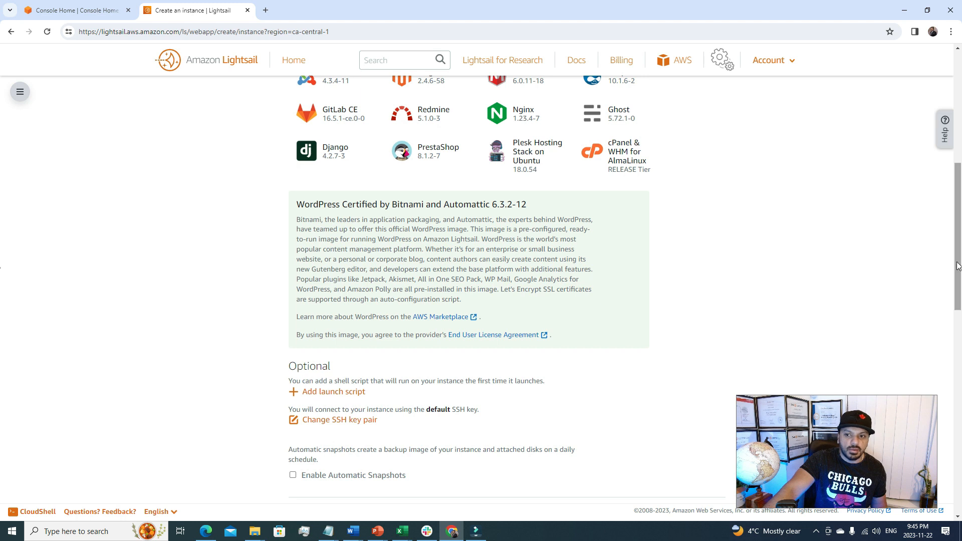
pyautogui.scroll(-3, 331, 247)
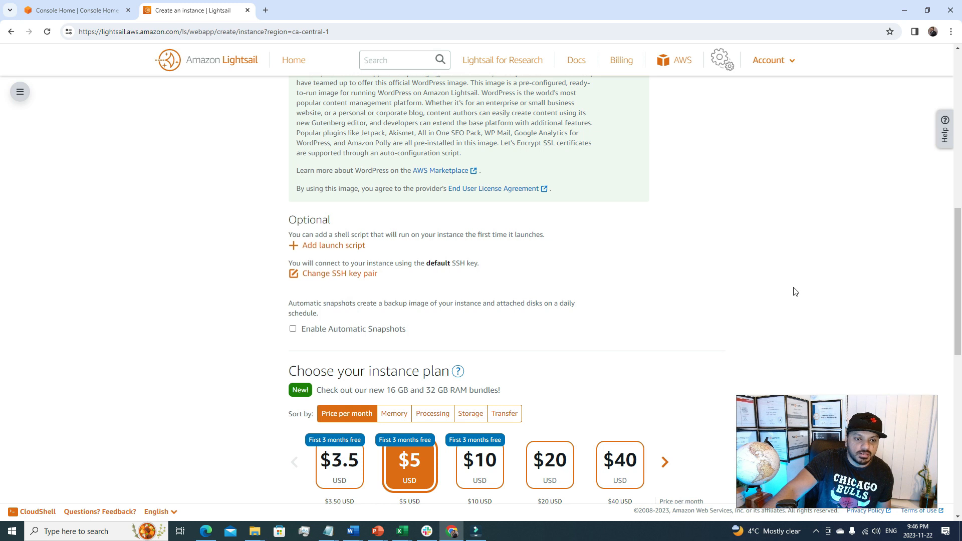
pyautogui.scroll(-2, 954, 301)
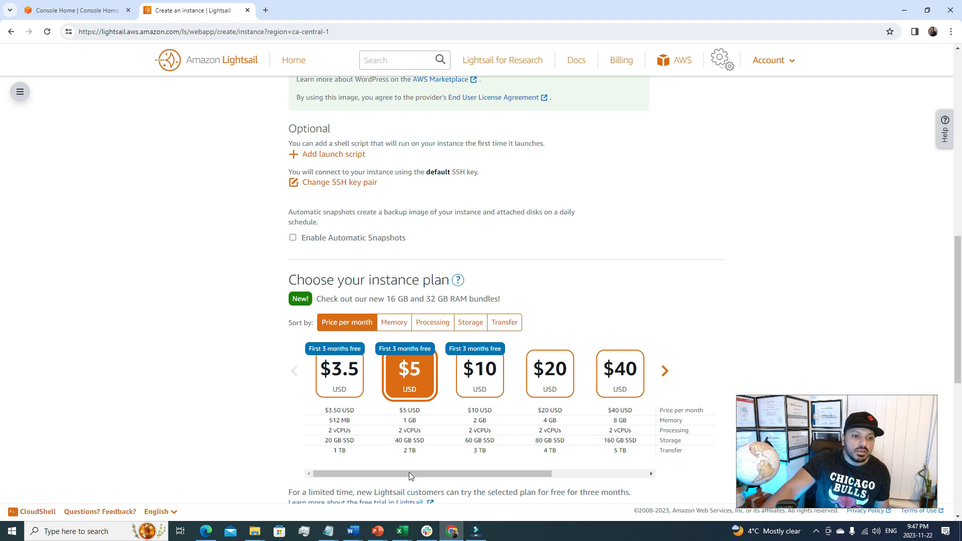
pyautogui.moveTo(409, 479); pyautogui.dragTo(383, 469)
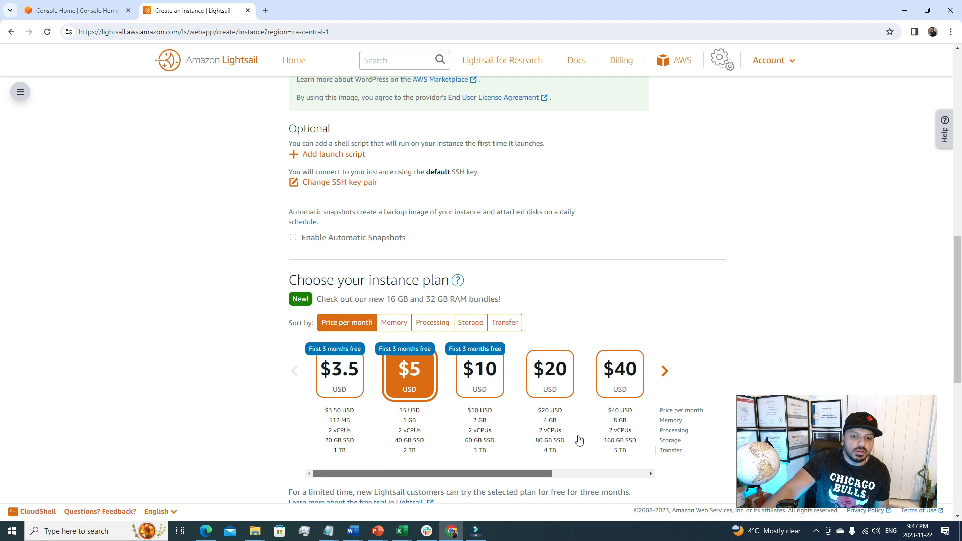
pyautogui.moveTo(484, 477)
pyautogui.mouseDown()
pyautogui.moveTo(514, 478)
pyautogui.moveTo(483, 472)
pyautogui.mouseUp()
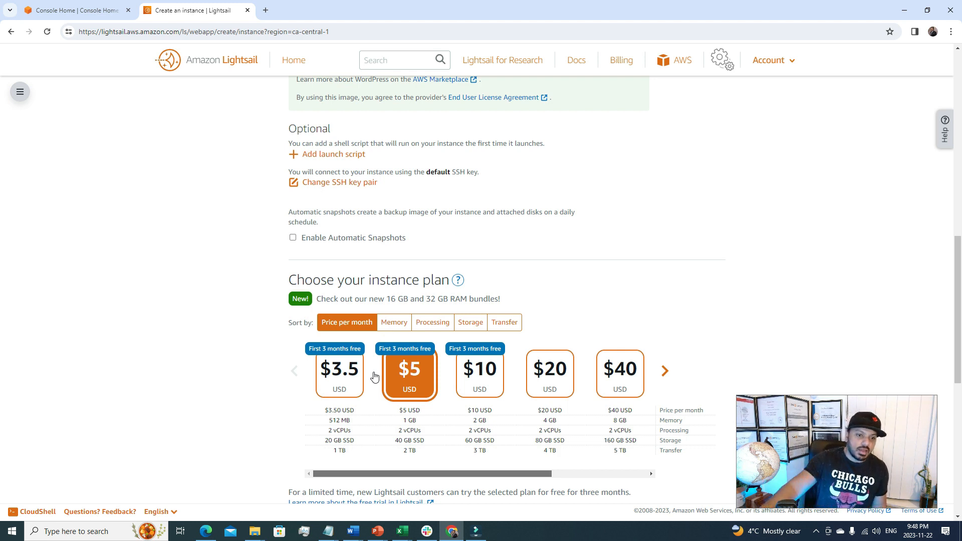
pyautogui.click(343, 373)
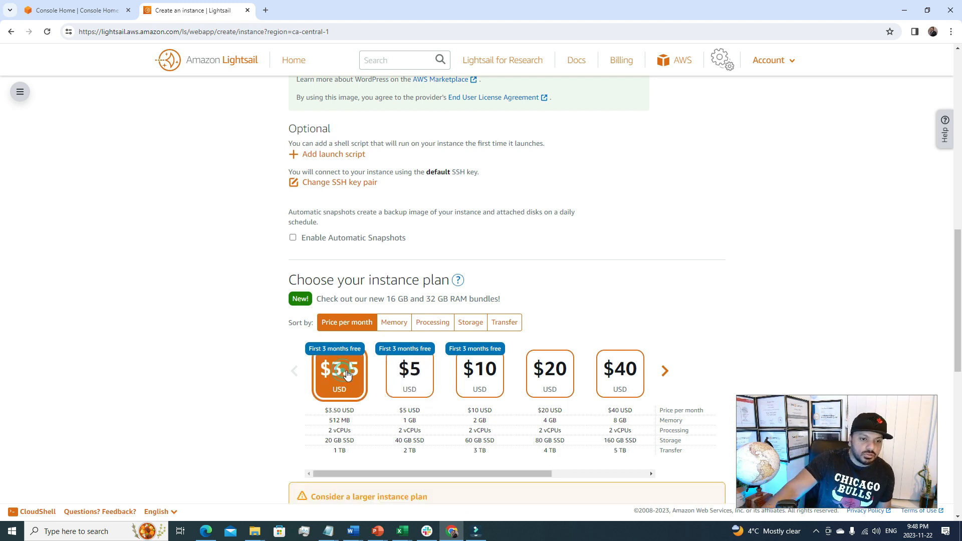
# Step: Compare the instance plans sorted by memory, processing, storage and transfer, then restore sorting by price per month
pyautogui.click(402, 322)
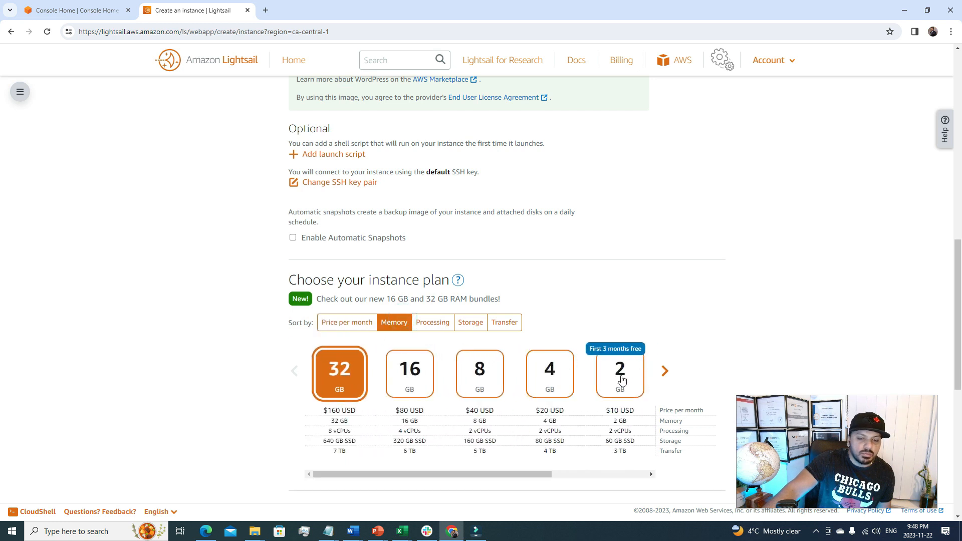
pyautogui.click(439, 326)
pyautogui.click(476, 328)
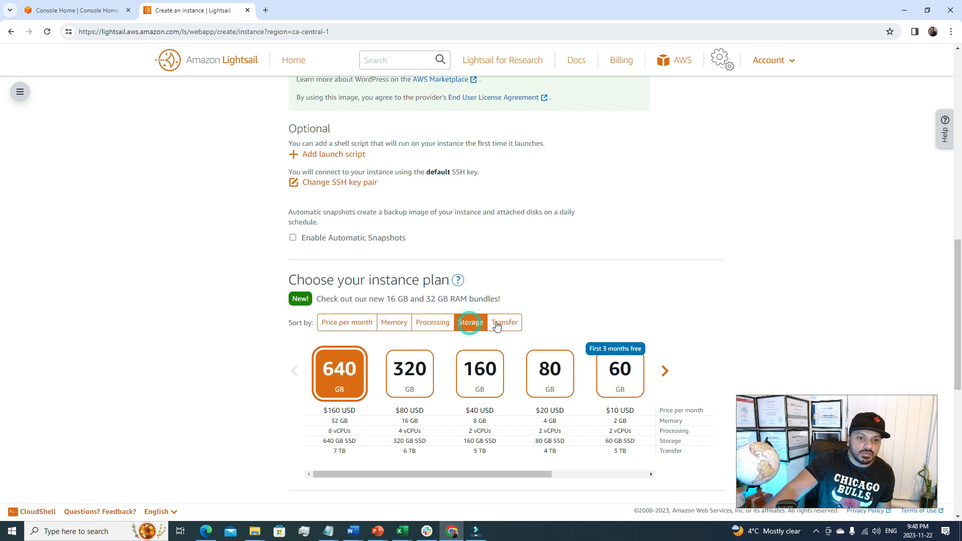
pyautogui.click(503, 325)
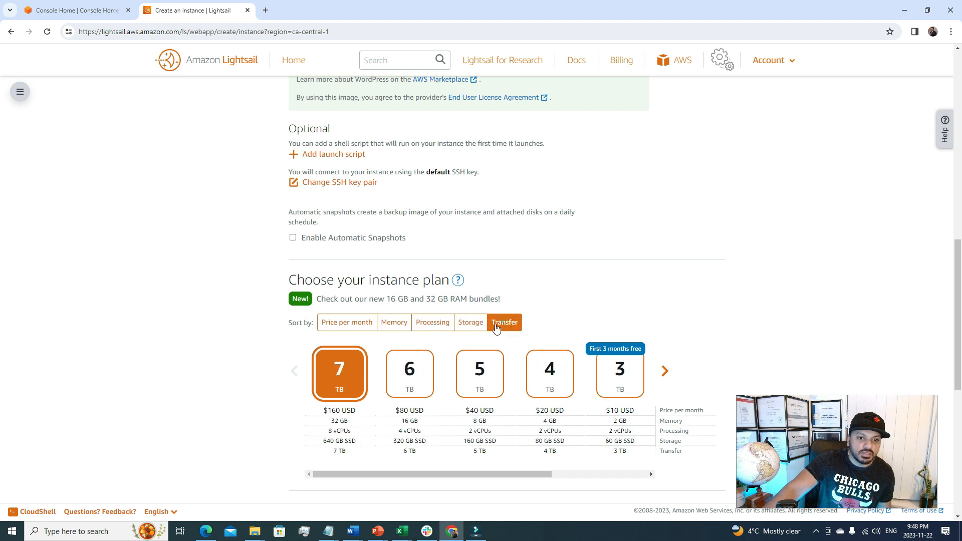
pyautogui.click(353, 329)
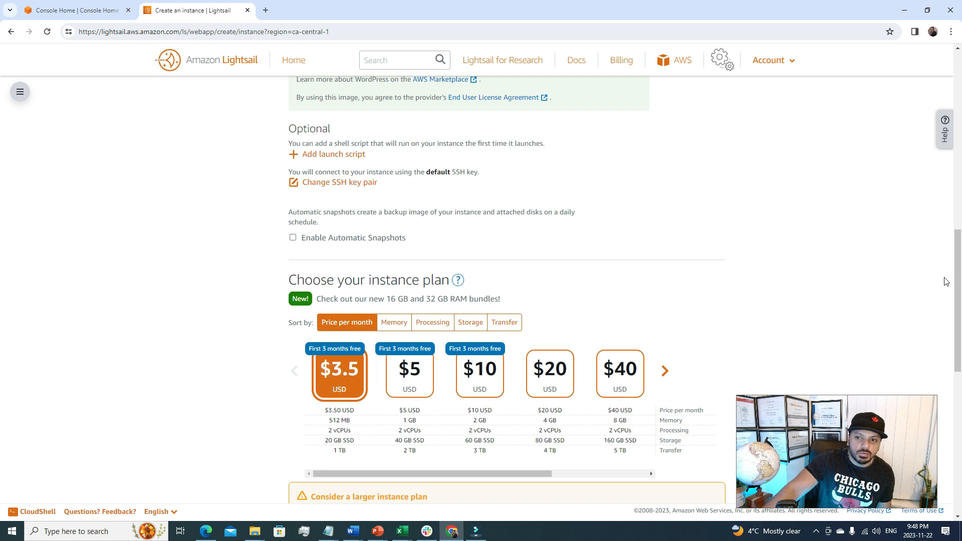
# Step: Create one instance, keeping the suggested name WordPress-1 and adding no tags
pyautogui.scroll(-6, 958, 288)
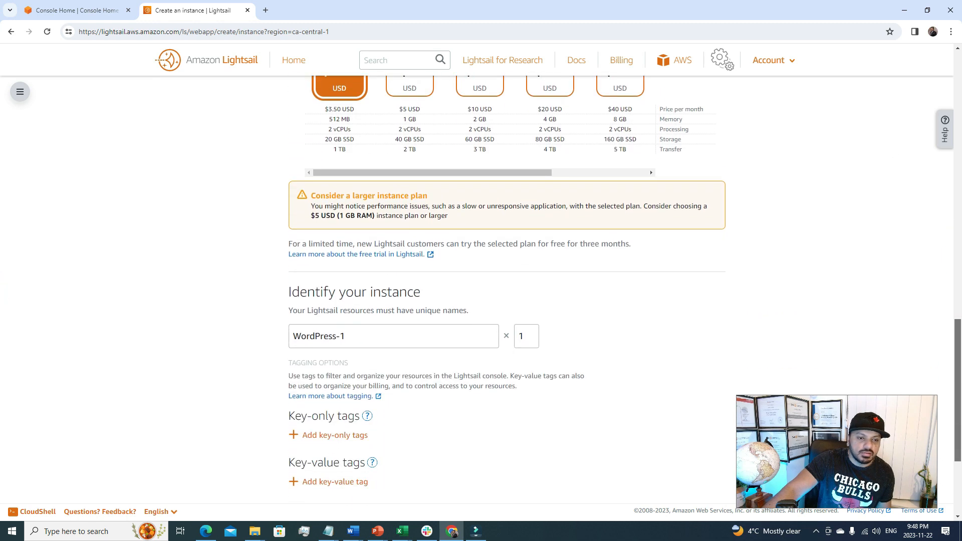
pyautogui.scroll(-2, 370, 244)
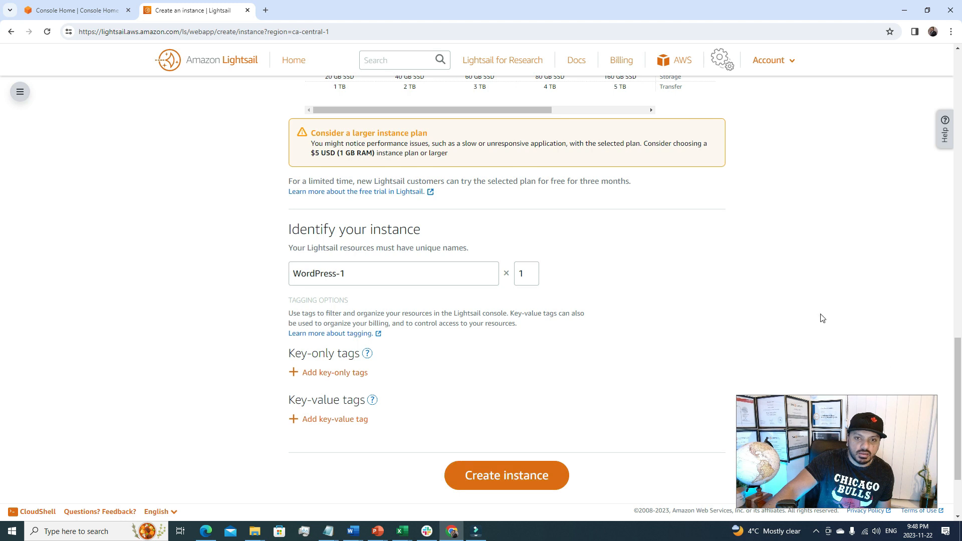
pyautogui.scroll(-3, 760, 304)
pyautogui.click(541, 368)
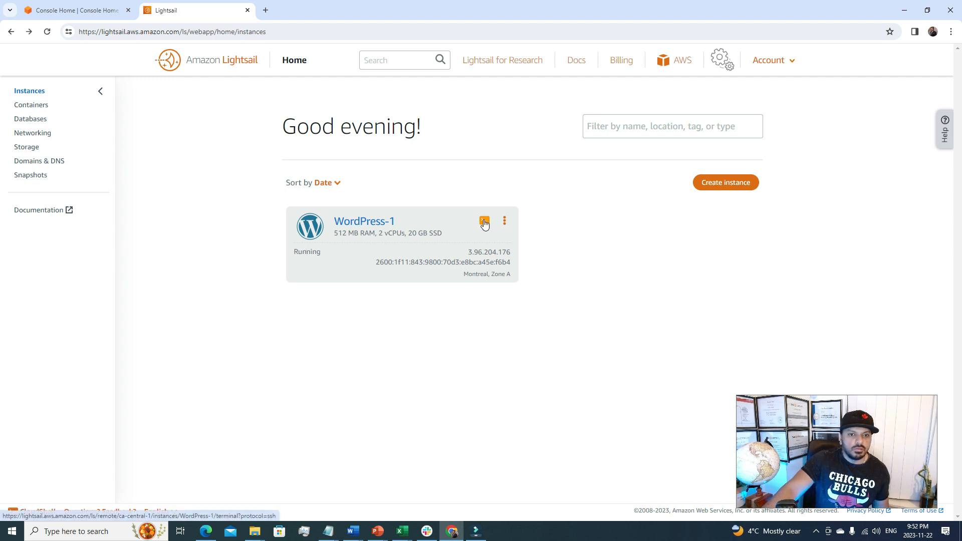
# Step: Open the browser-based SSH terminal of the WordPress-1 instance, inspect its login session, and close it
pyautogui.click(484, 222)
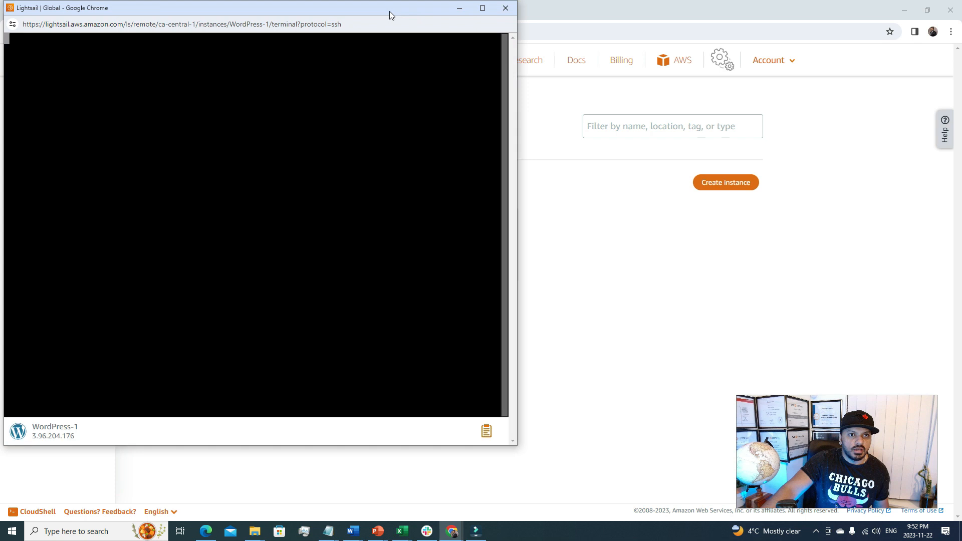
pyautogui.moveTo(389, 11); pyautogui.dragTo(545, 89)
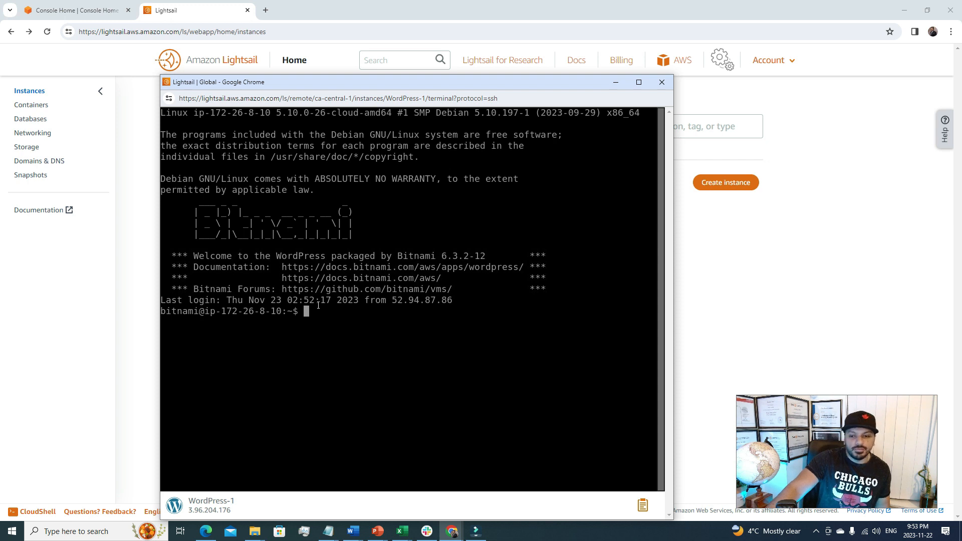
pyautogui.hotkey('alt', 'F4')
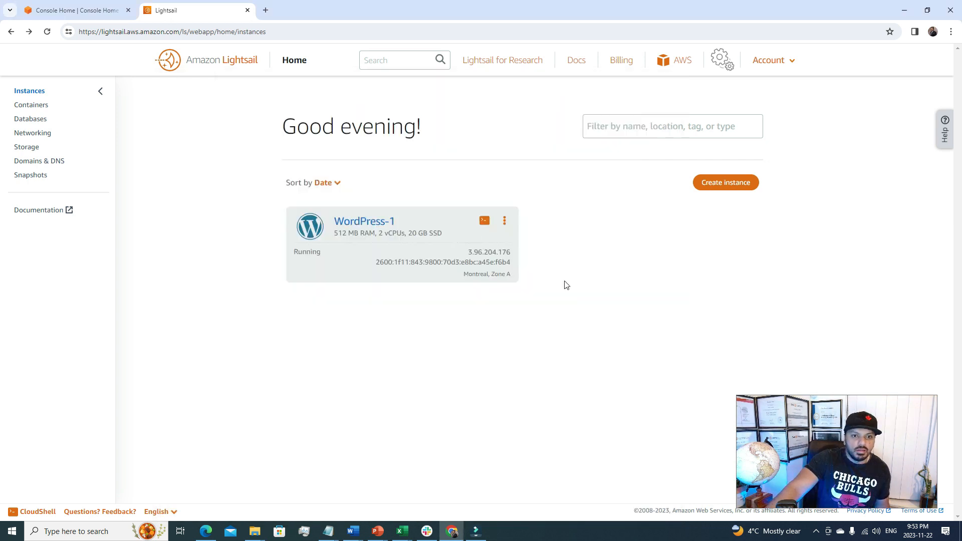
# Step: Open the management page of the WordPress-1 instance and copy its public IP address
pyautogui.click(505, 220)
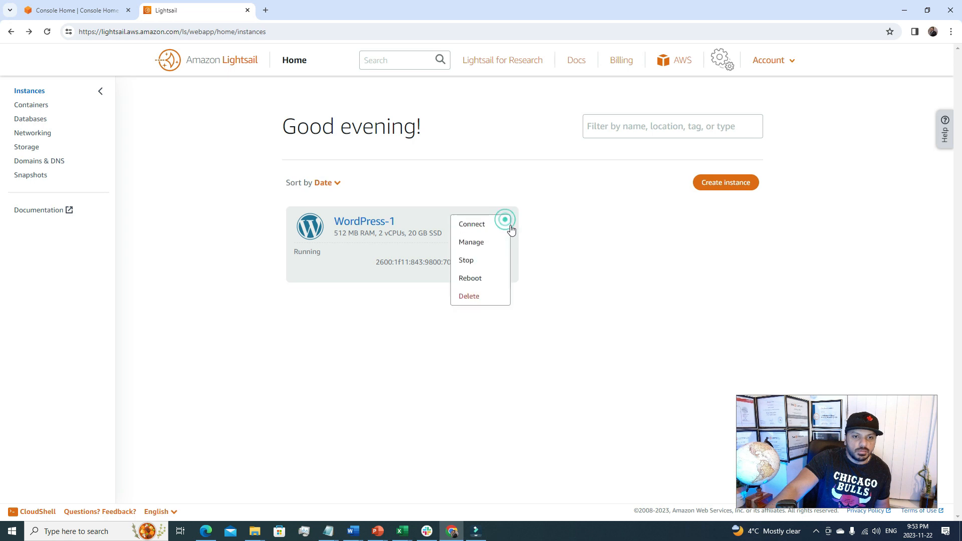
pyautogui.click(485, 244)
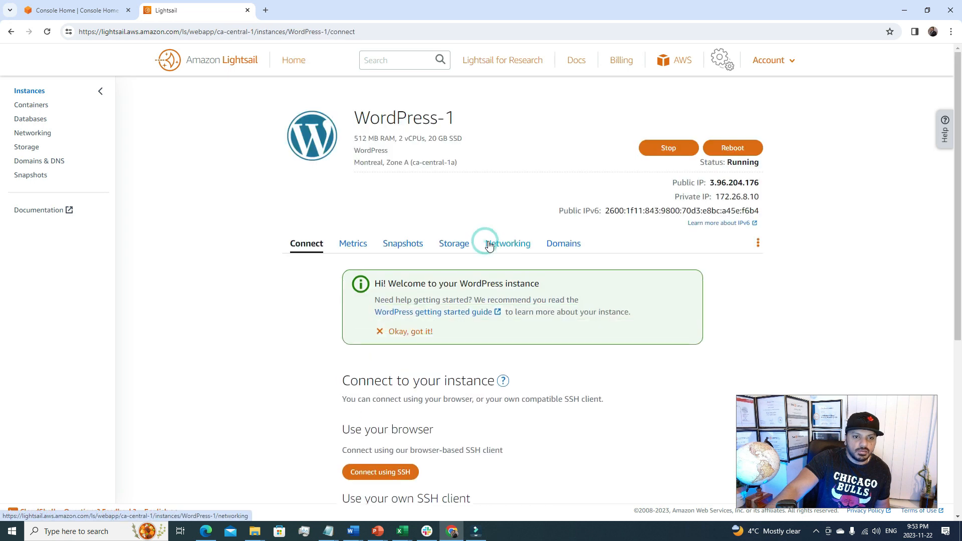
pyautogui.scroll(-2, 957, 193)
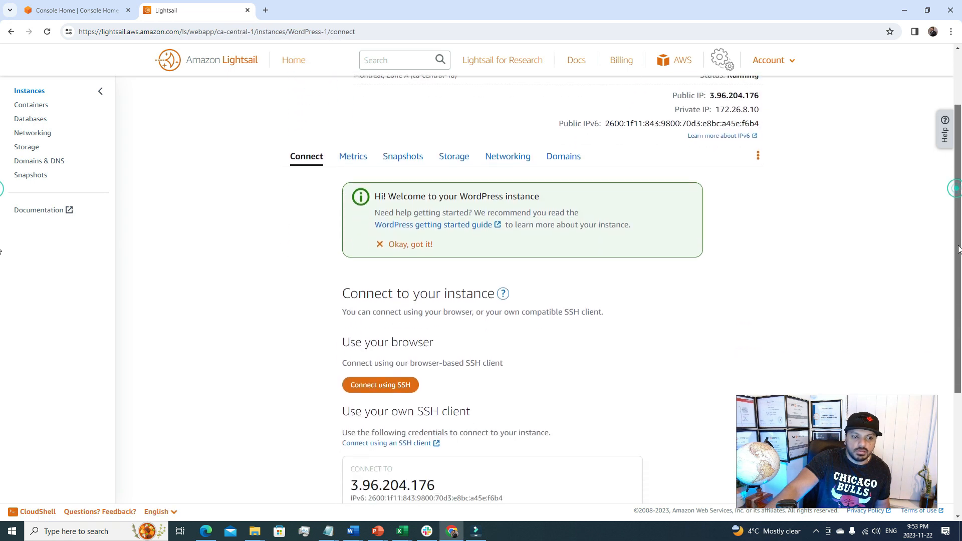
pyautogui.scroll(1, 957, 193)
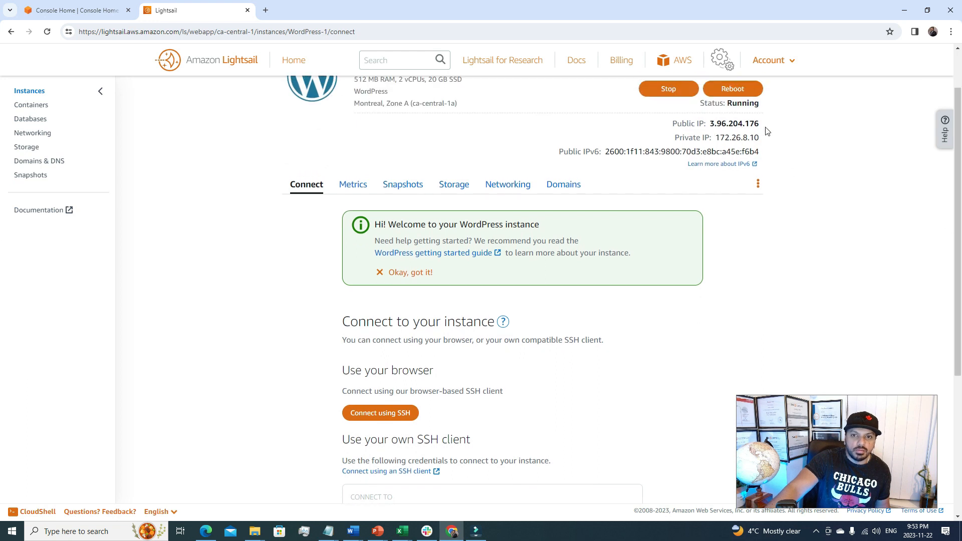
pyautogui.moveTo(765, 124); pyautogui.dragTo(713, 126)
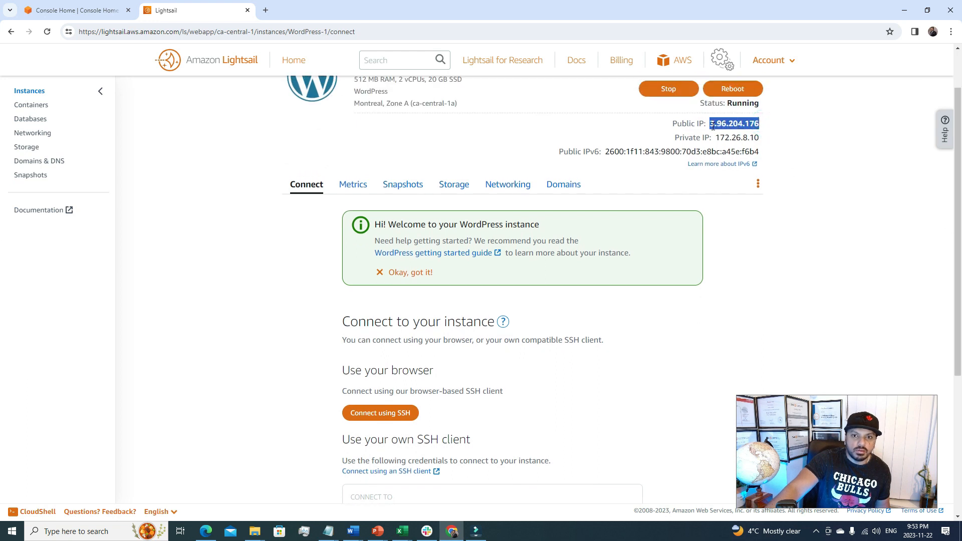
pyautogui.rightClick(712, 126)
pyautogui.click(729, 134)
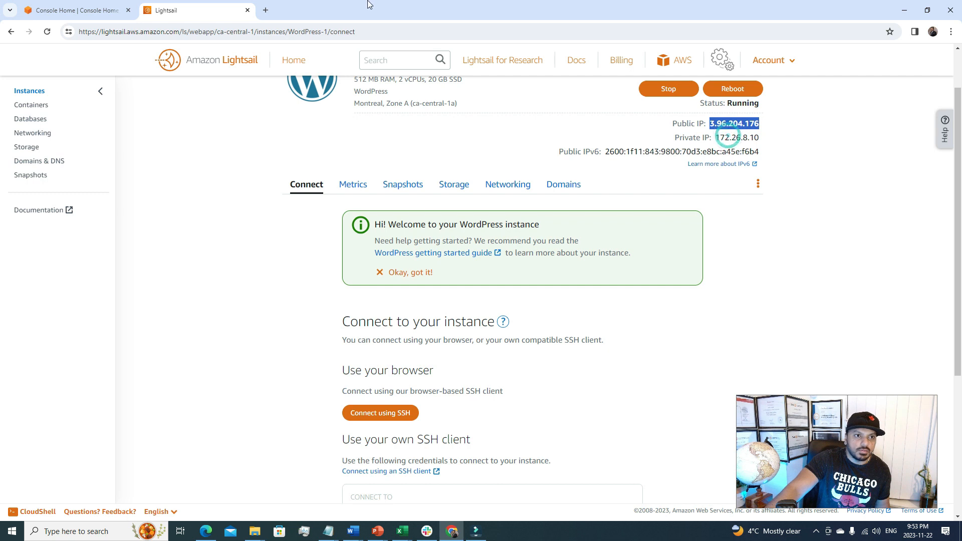
# Step: Load the copied public IP address in a new browser tab and look over the WordPress site's home page
pyautogui.click(266, 10)
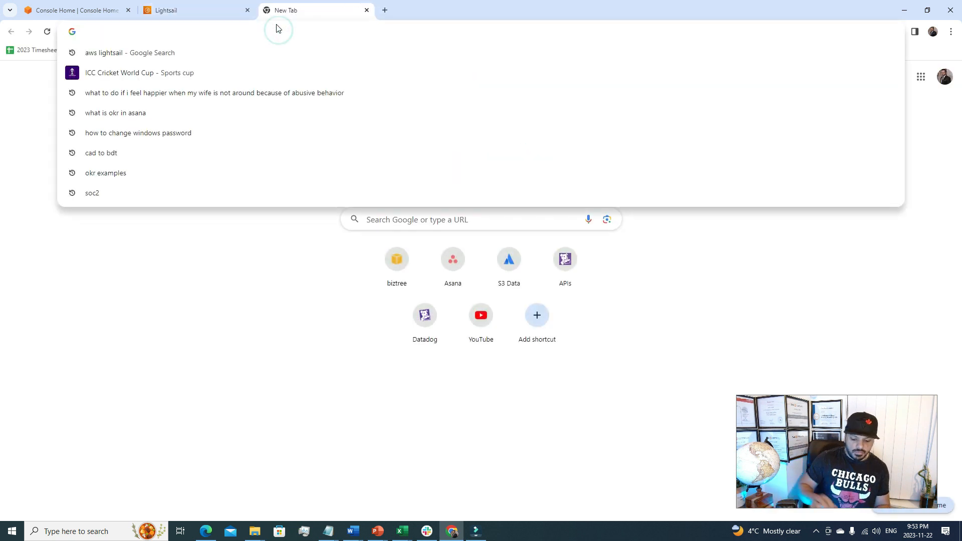
pyautogui.hotkey('ctrl', 'v')
pyautogui.press('Return')
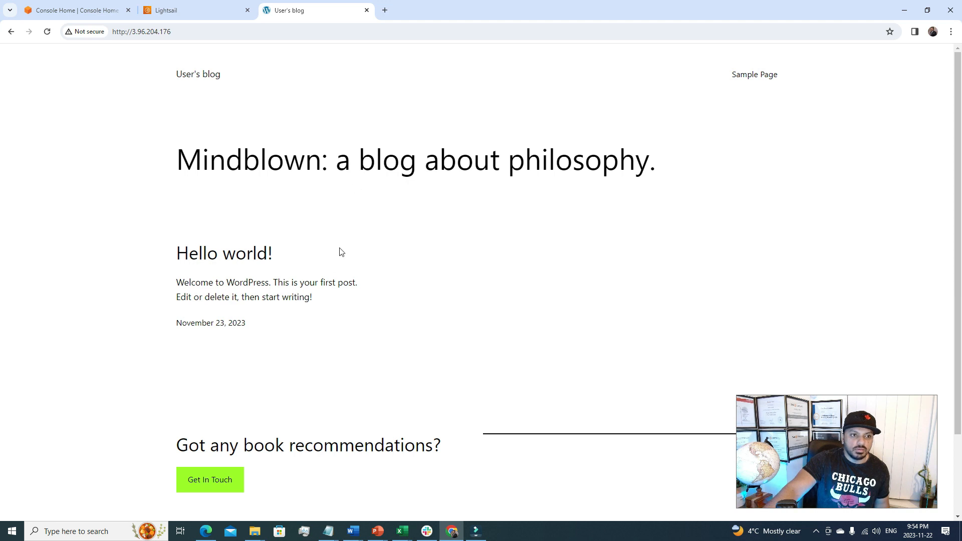
pyautogui.scroll(-3, 958, 162)
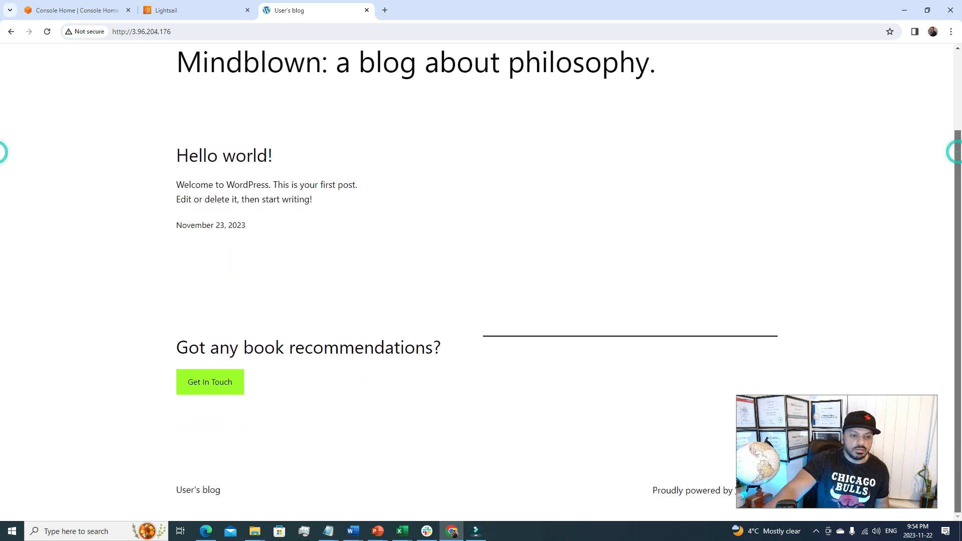